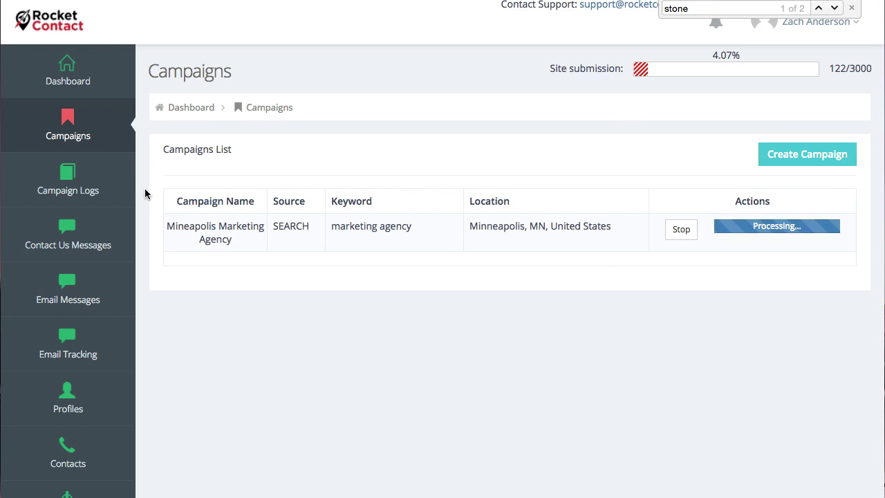
- Open the campaign log details of the Mineapolis Marketing Agency campaign and review each company's message, profile and status
click(67, 187)
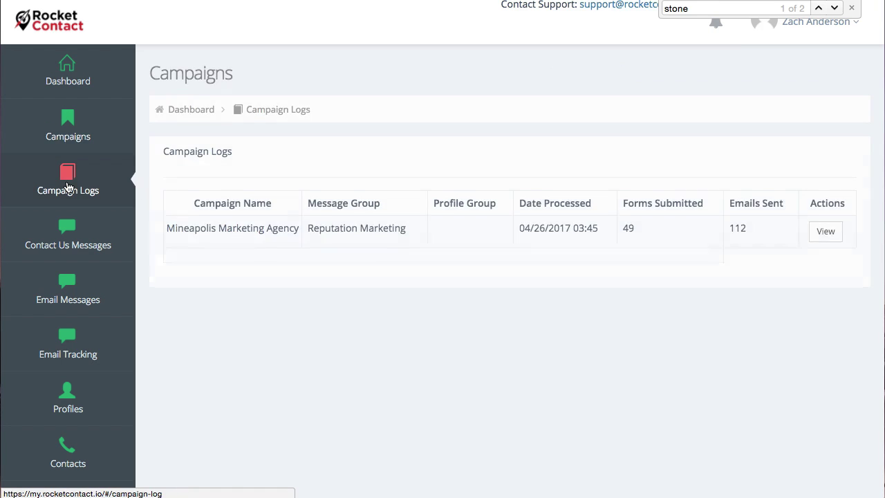
click(823, 234)
scroll(579, 294, down, 1)
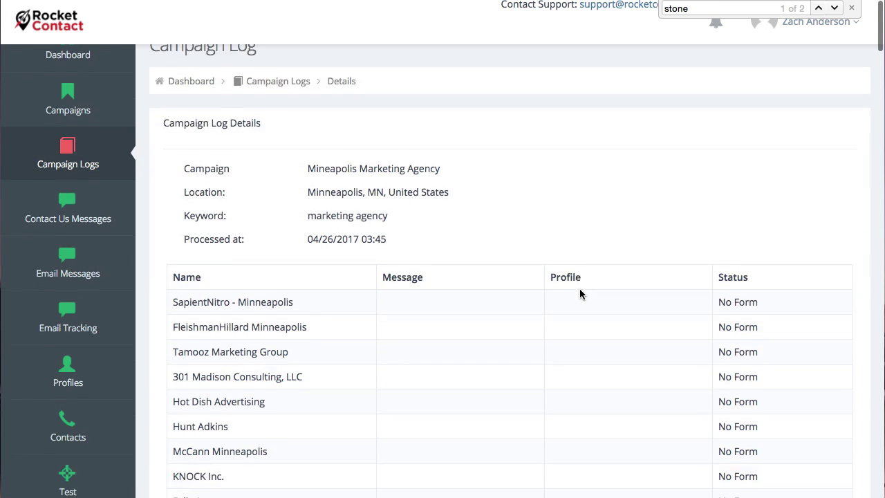
scroll(579, 293, down, 12)
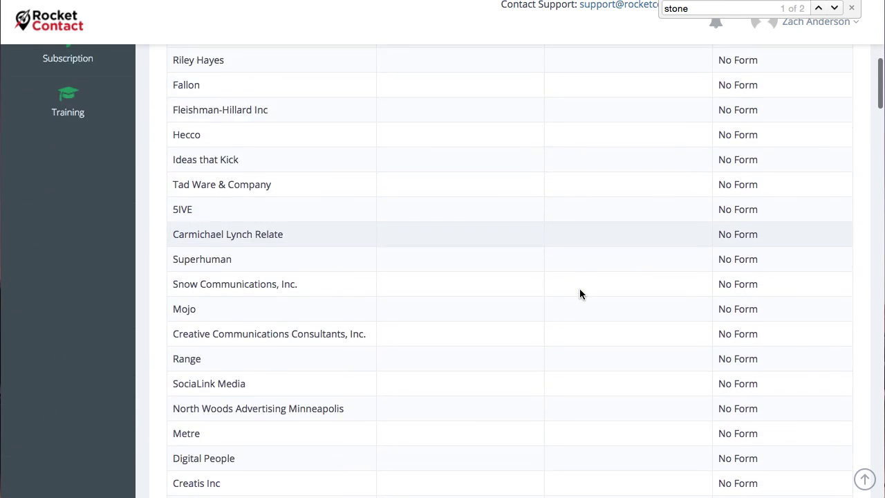
scroll(579, 290, down, 5)
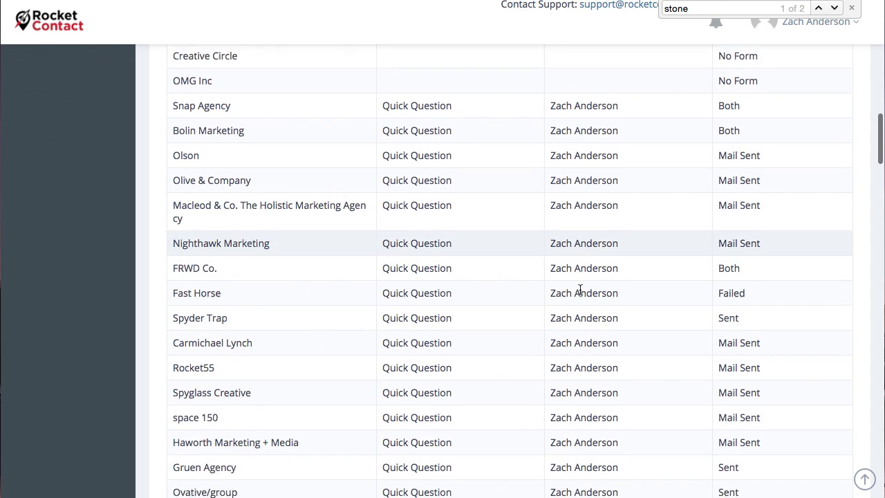
scroll(579, 289, down, 3)
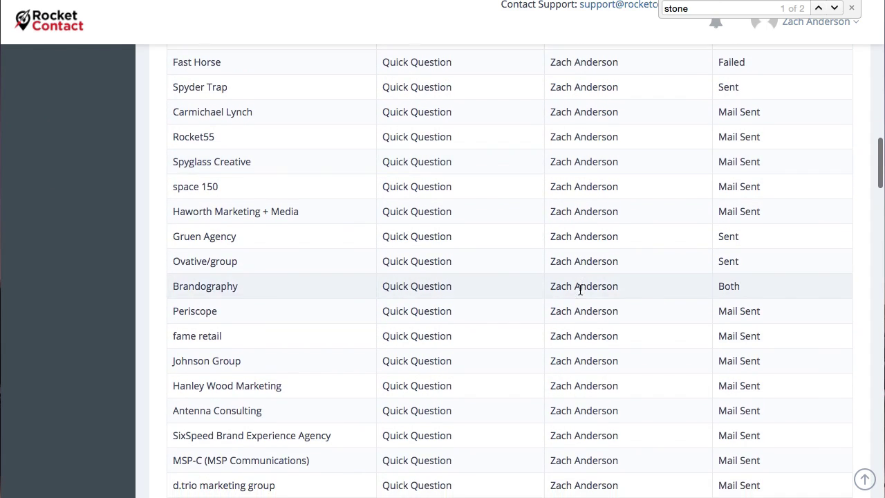
scroll(579, 289, down, 1)
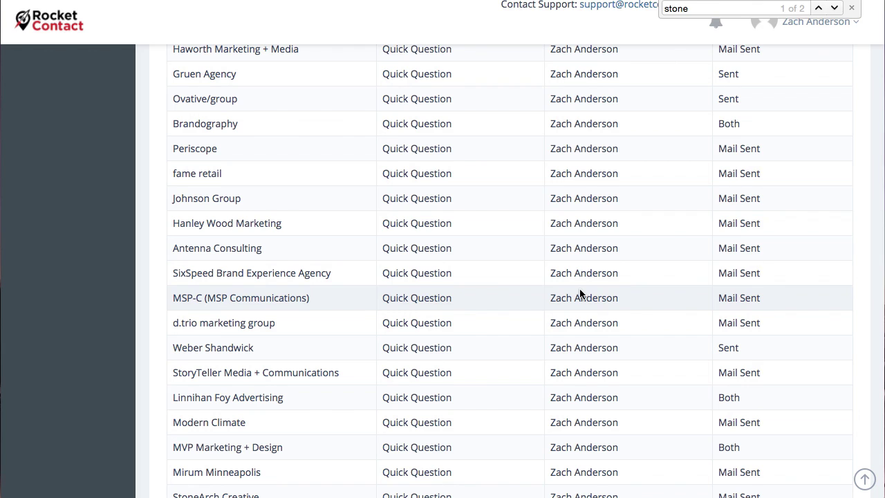
- Find "stone" in the log to check the StoneArch Creative status, and switch to Gmail to view that company's reply
click(704, 8)
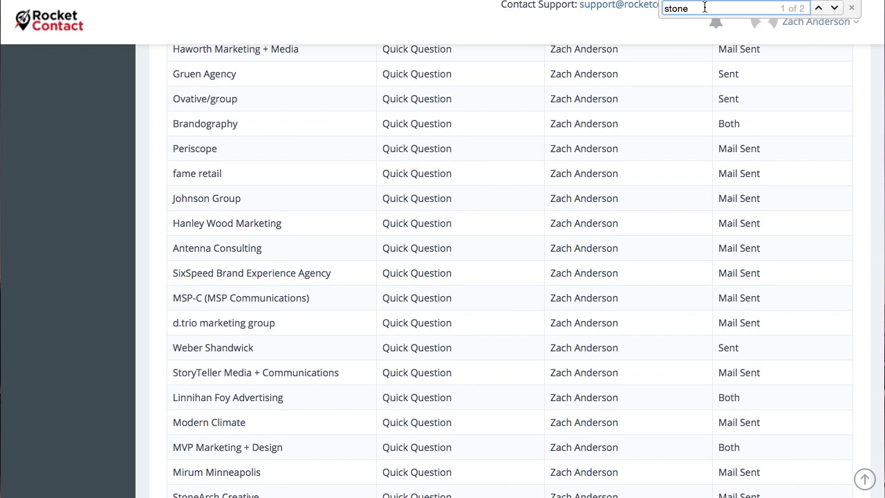
scroll(316, 316, down, 1)
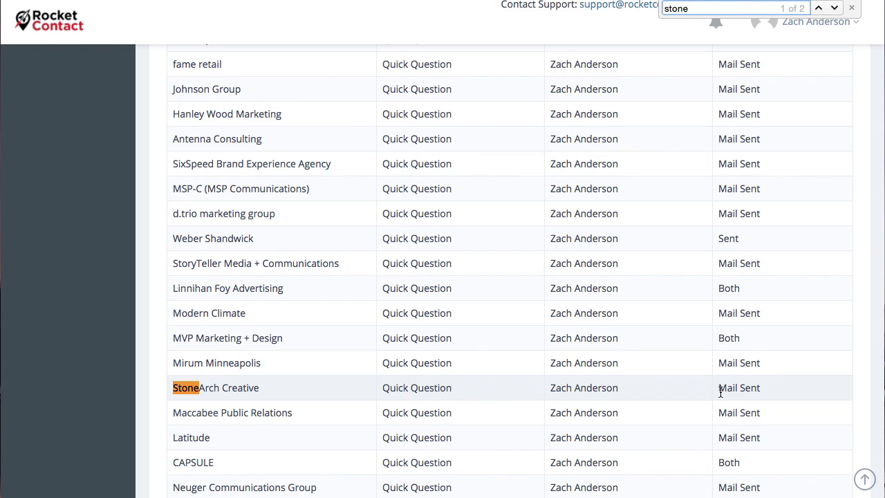
click(104, 0)
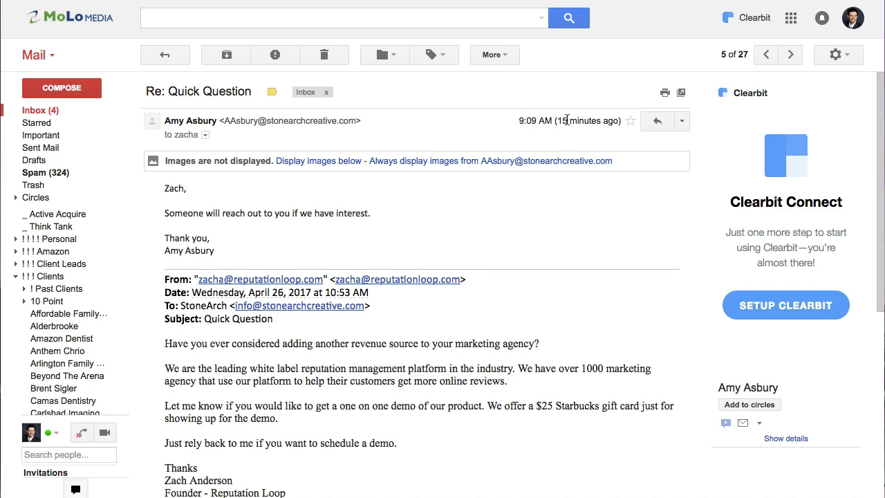
mouse_move(569, 120)
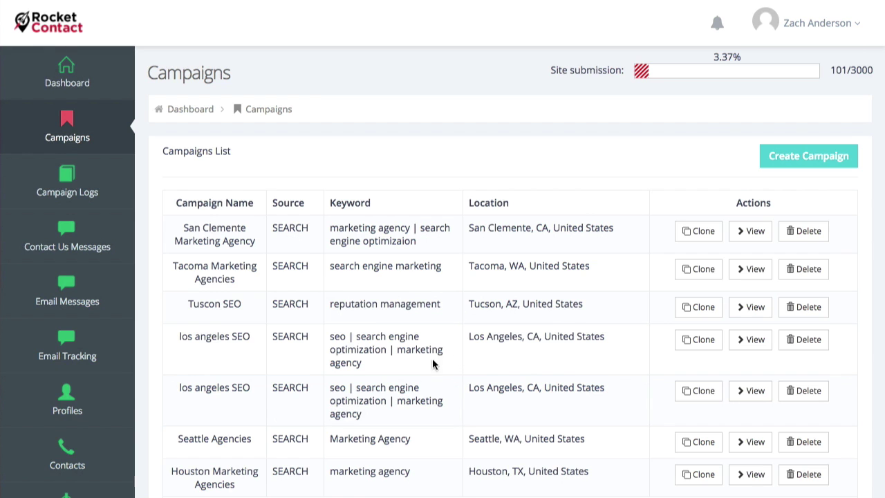
- Open the existing sender profile for editing in Rocket Contact and review its contact, Can Spam address and signature fields
click(72, 408)
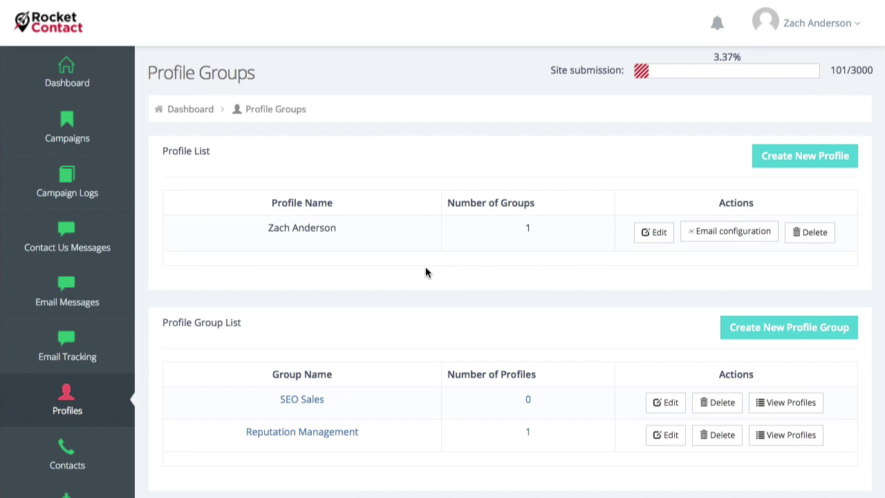
click(658, 233)
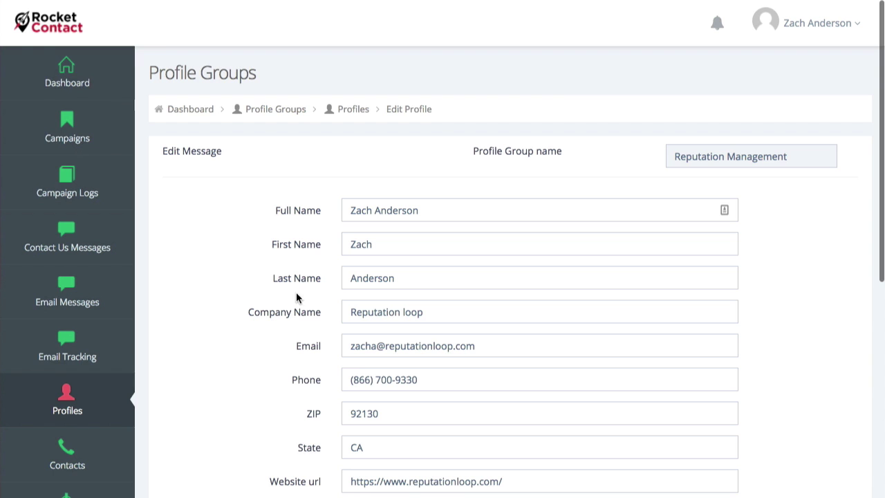
scroll(287, 324, down, 2)
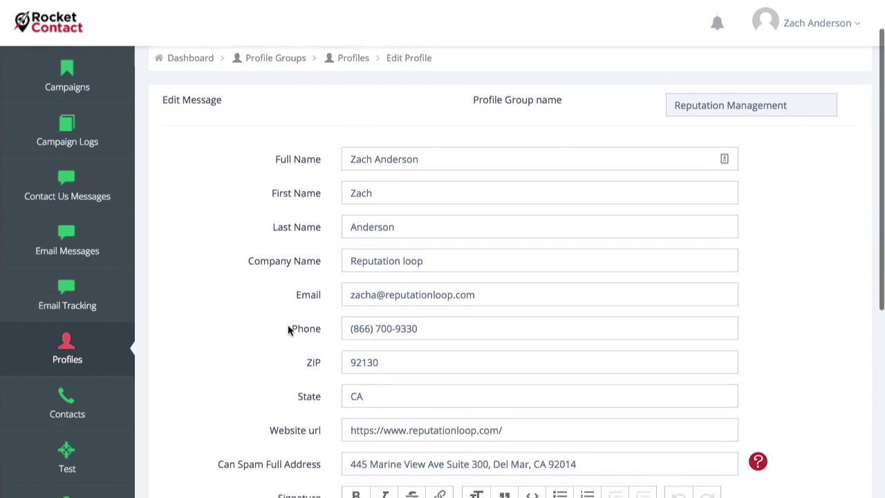
scroll(289, 331, down, 1)
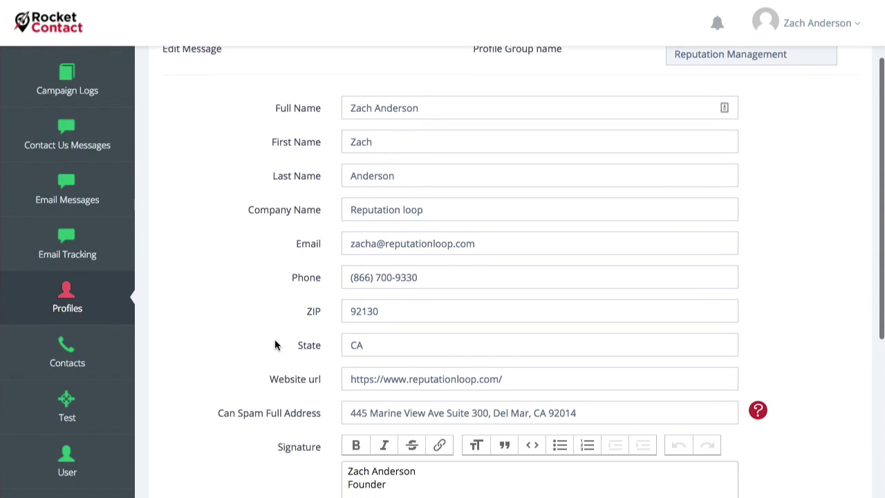
scroll(275, 341, down, 2)
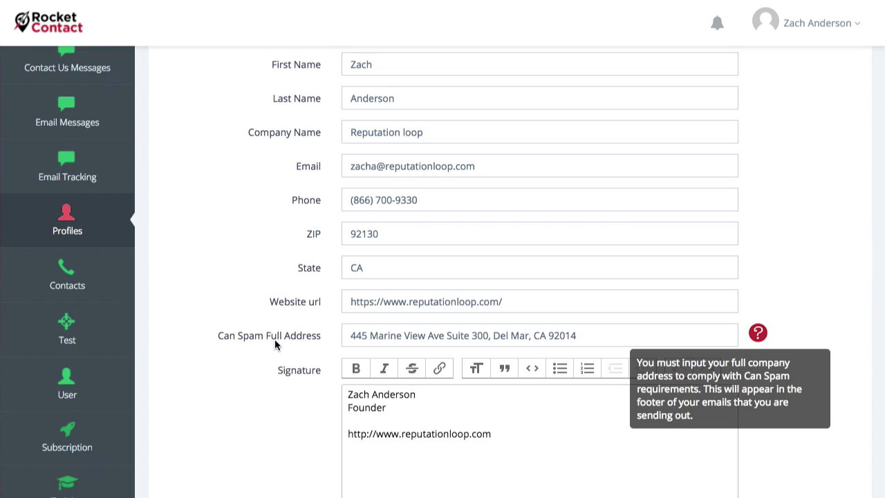
scroll(255, 259, up, 3)
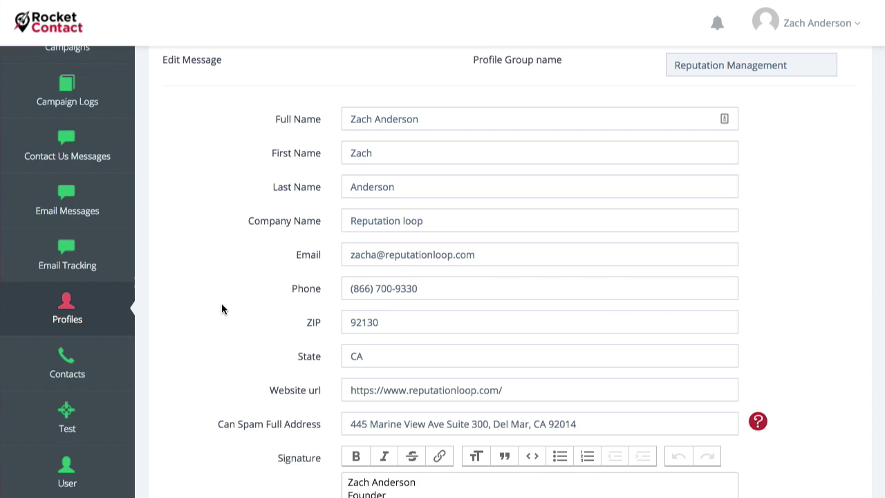
- Open the Quick Question message of the RL Quick Question contact us group and review its subject line and text
click(86, 158)
scroll(291, 181, up, 1)
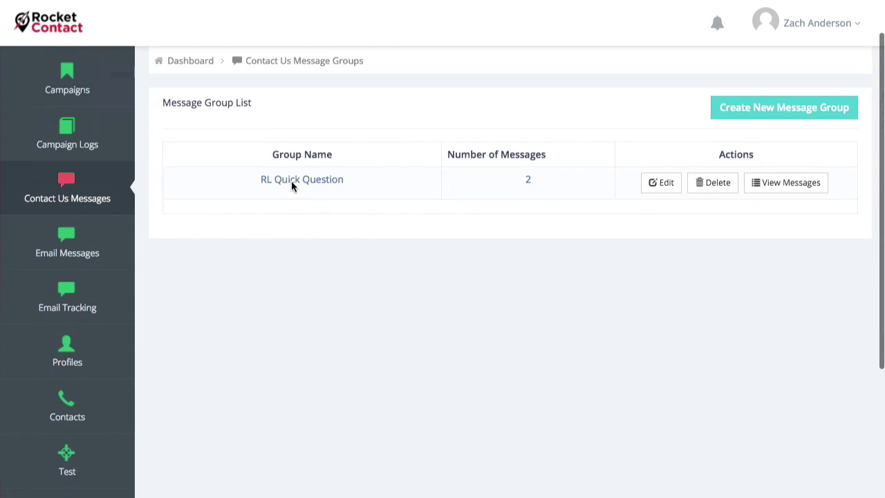
scroll(291, 181, up, 1)
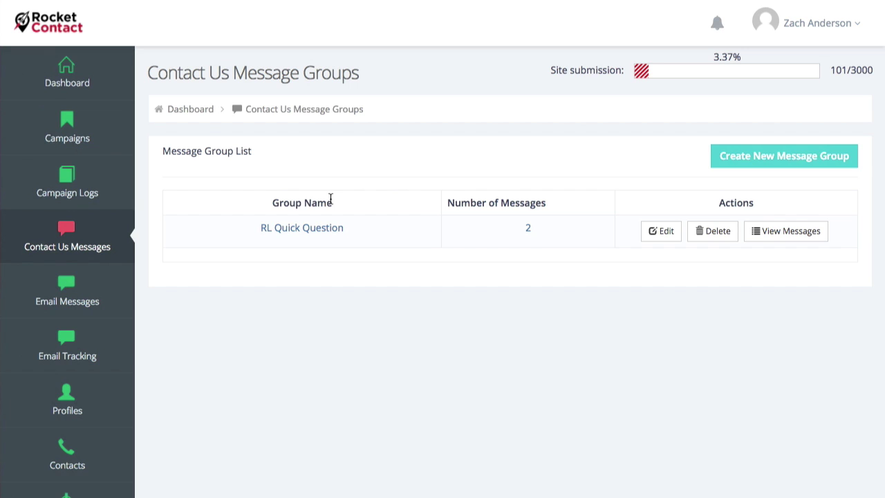
click(801, 235)
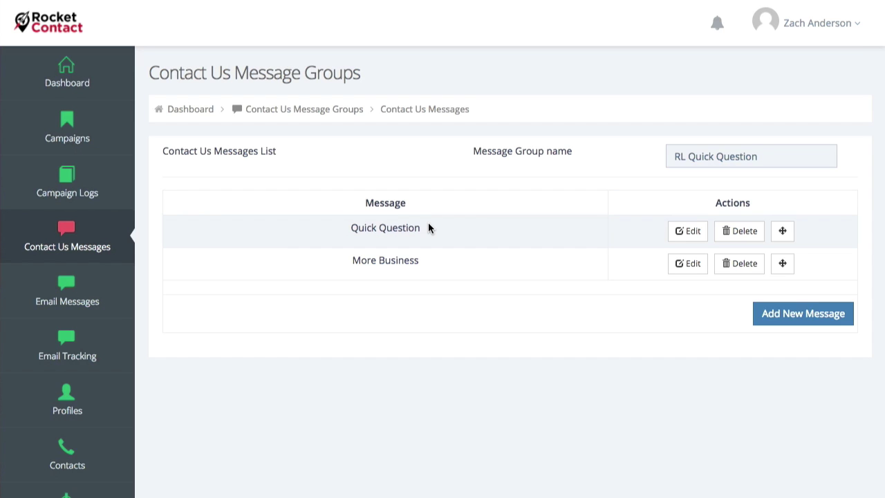
click(693, 239)
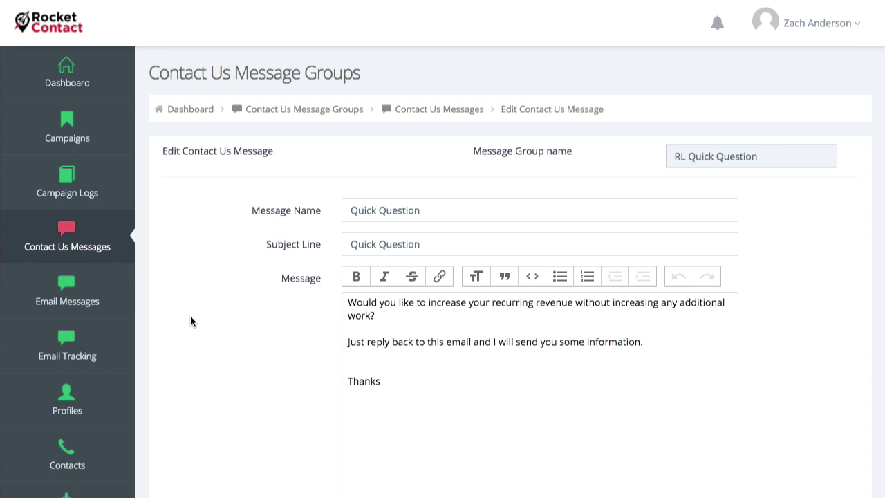
- Open the email of the Reputation Loop Demo email group and review the Quick Question message and its Still There follow-up
click(99, 302)
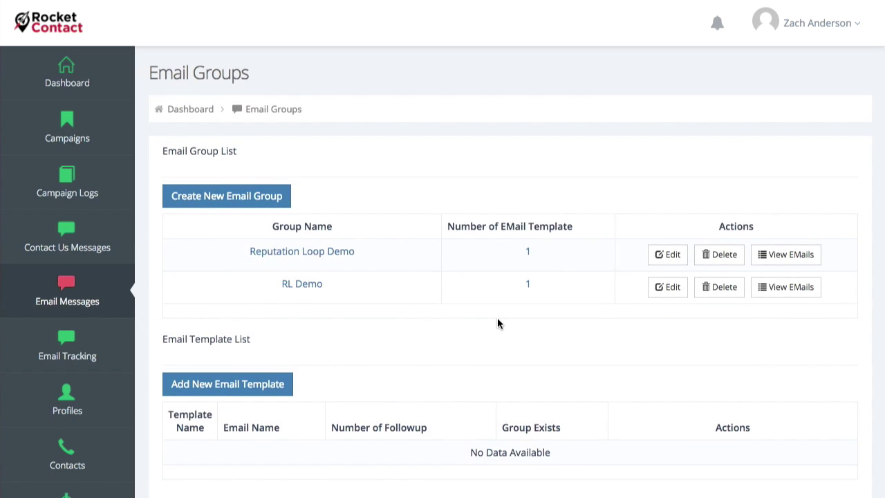
click(770, 255)
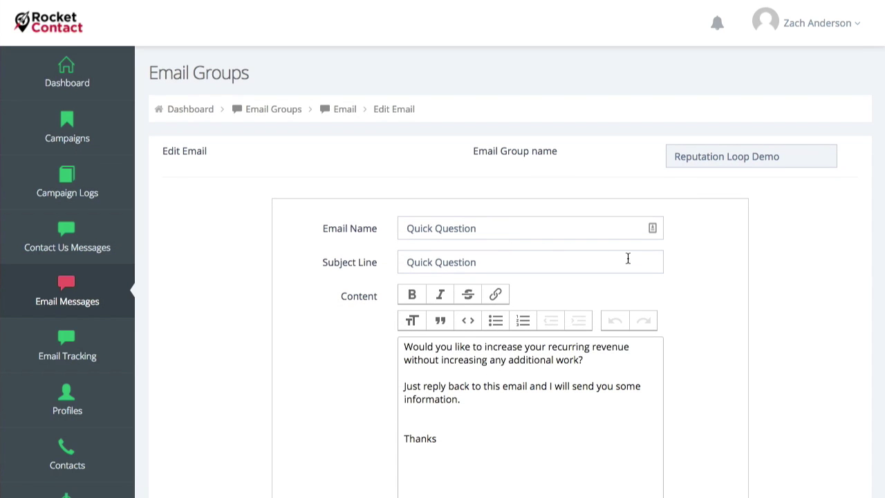
scroll(673, 296, down, 1)
scroll(672, 296, down, 3)
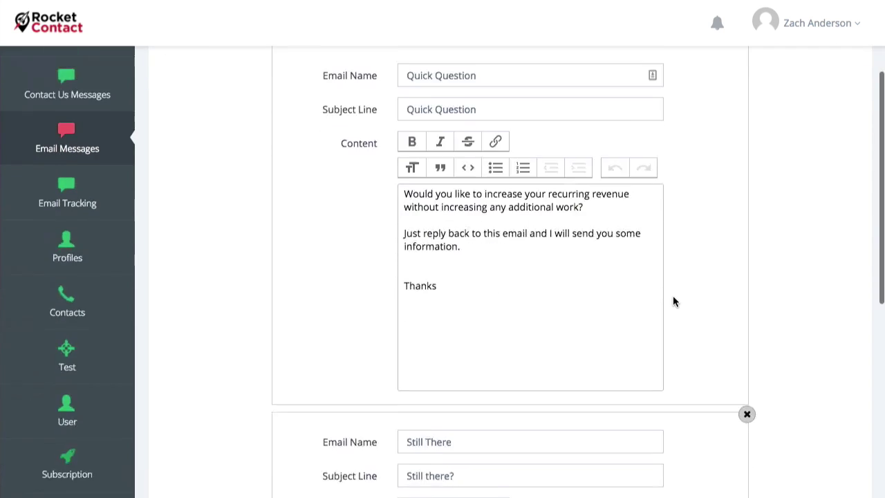
scroll(672, 295, up, 2)
scroll(678, 276, down, 6)
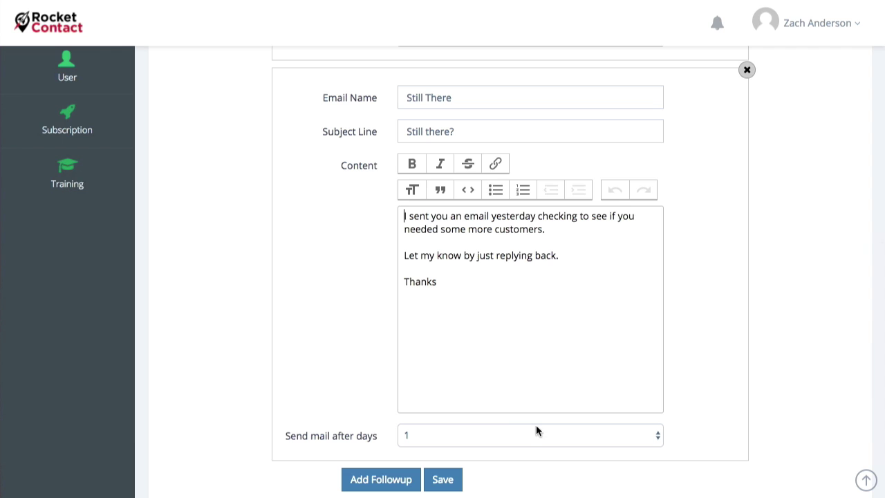
- Add several blank follow-up emails below the Still There follow-up
click(380, 480)
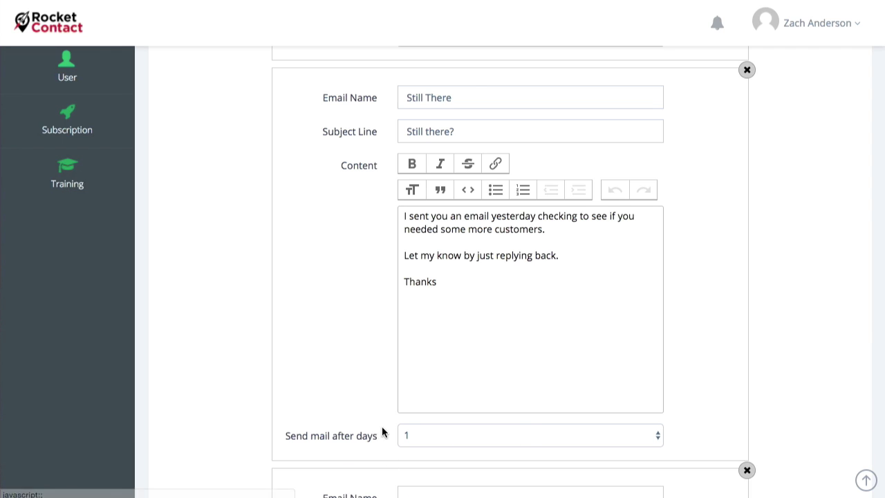
scroll(381, 426, down, 7)
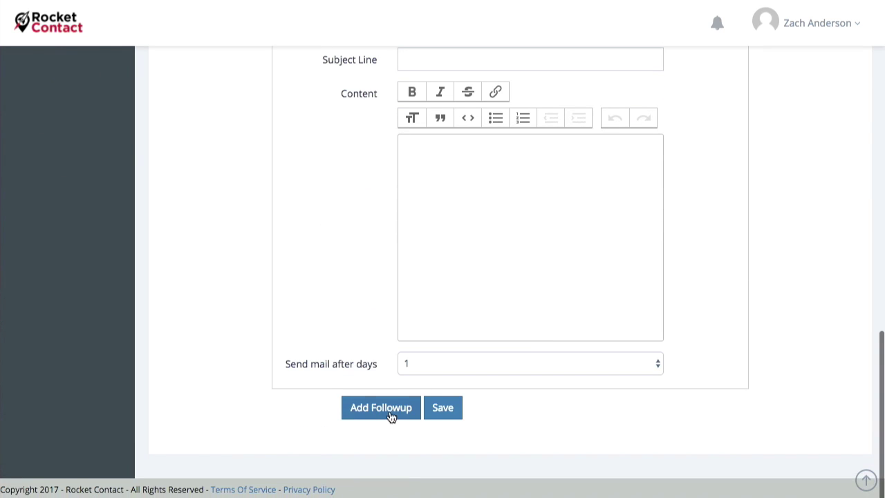
click(388, 416)
scroll(389, 415, down, 5)
click(389, 416)
scroll(394, 413, down, 3)
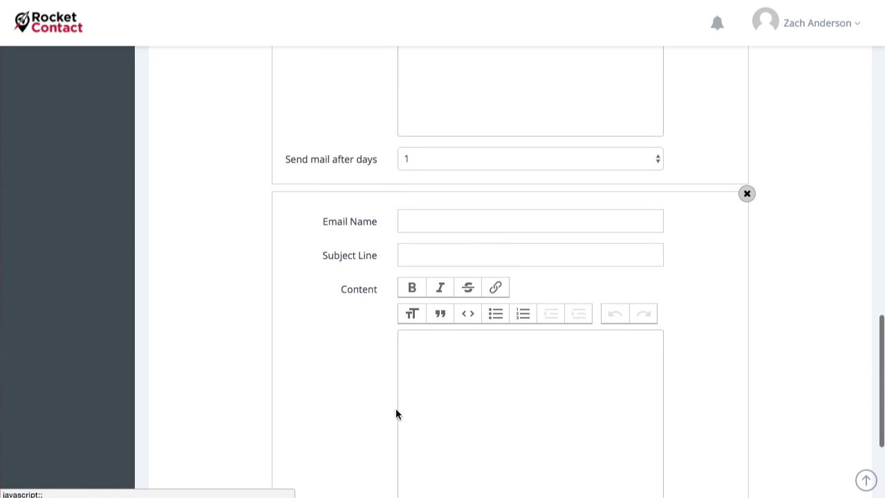
- Delete the last blank follow-up email from the sequence
click(748, 195)
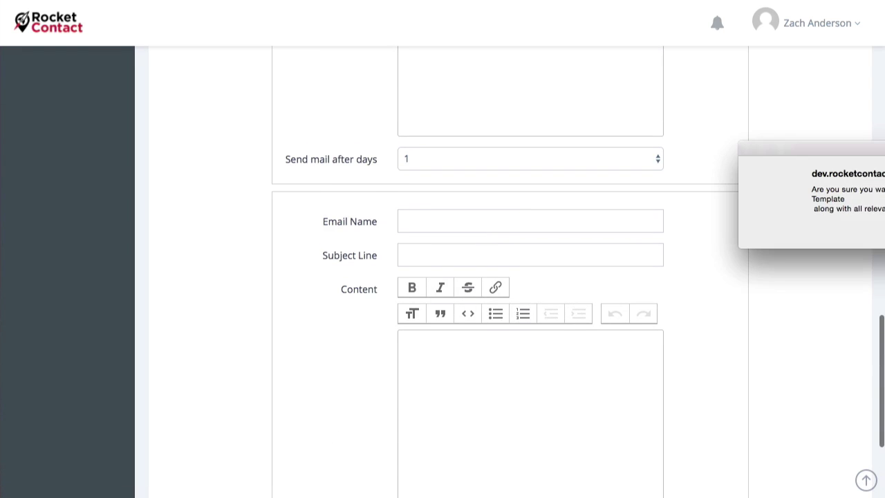
key(Return)
scroll(761, 239, up, 8)
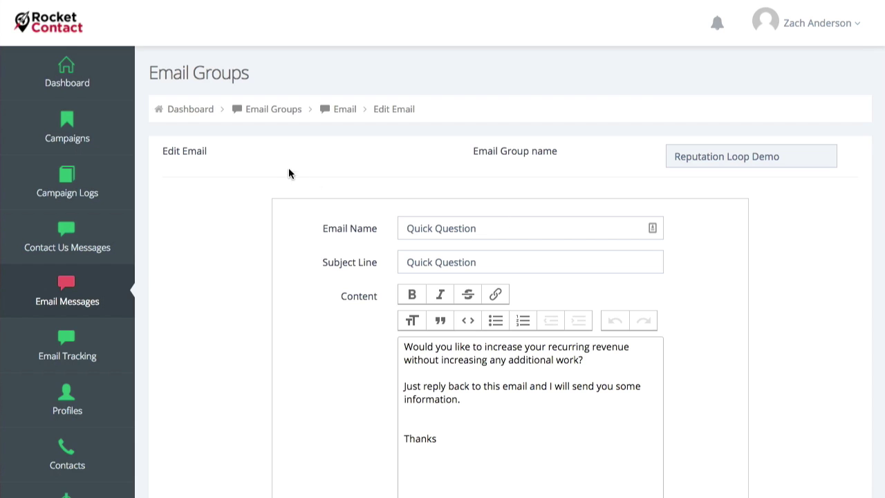
- Start creating a new campaign and name it Olympia Marketing Agency
click(75, 141)
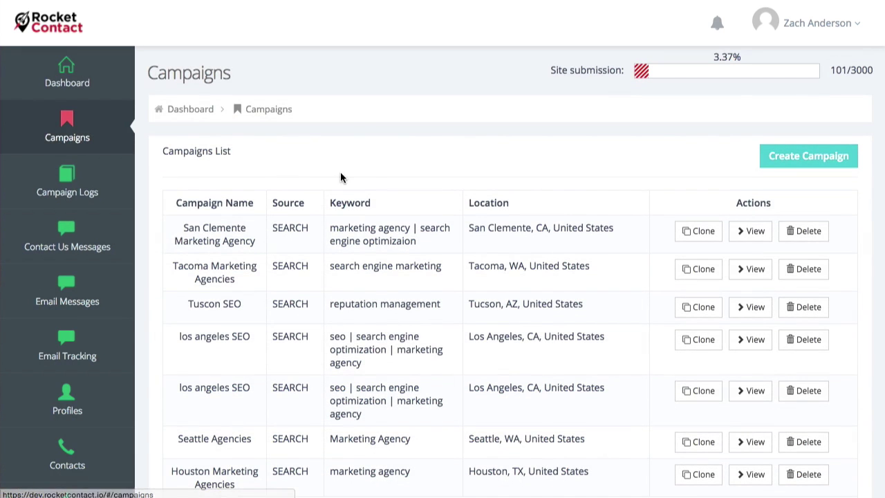
click(795, 161)
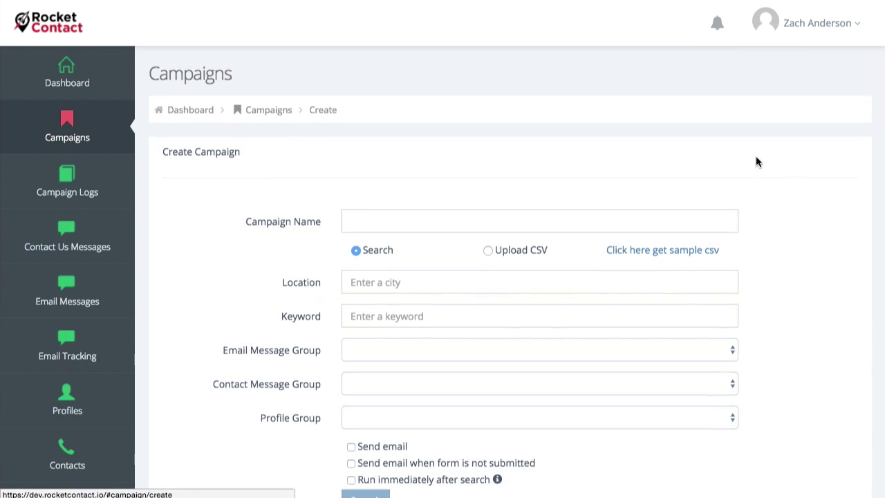
click(477, 219)
text(Ol)
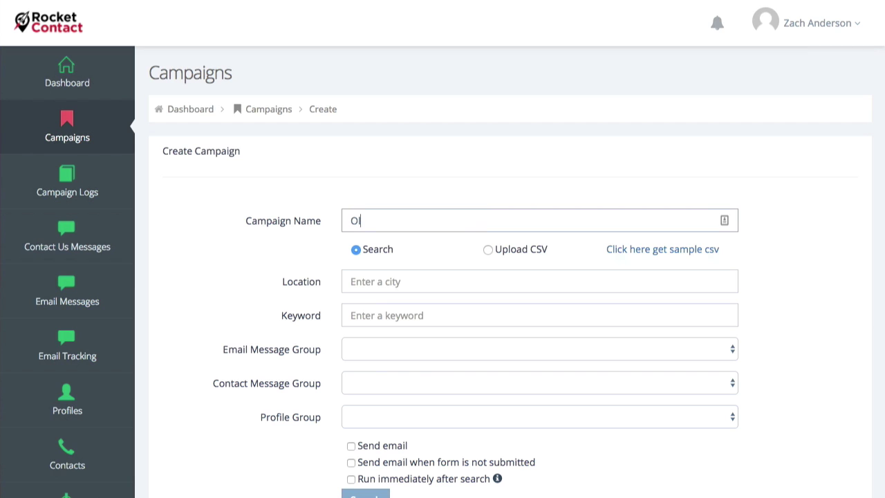
text(ympia Marketing Agnecy)
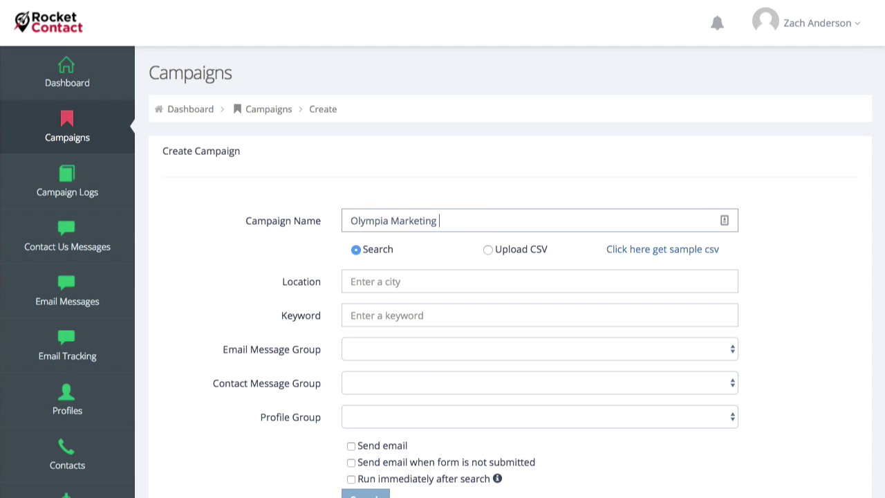
key(BackSpace)
key(BackSpace)
key(BackSpace)
key(BackSpace)
text(ency)
- Set the campaign's location to Olympia, WA, United States and its keyword to Marketing Agency
click(488, 278)
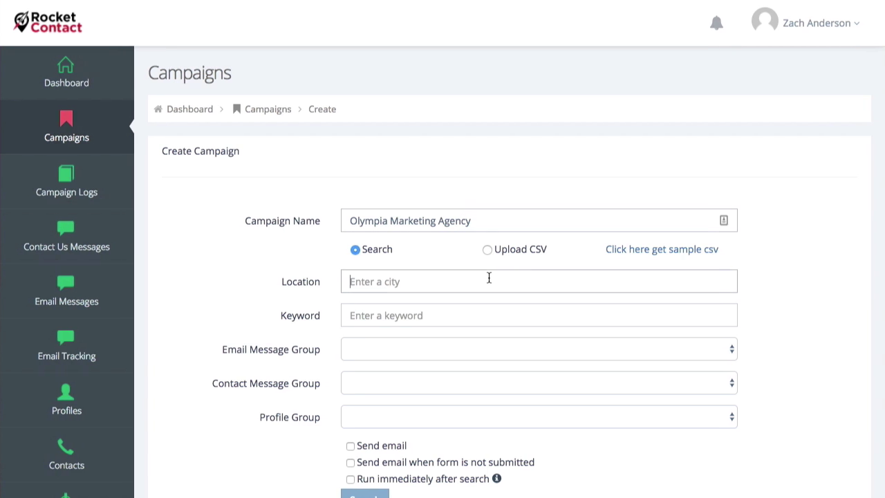
text(oly)
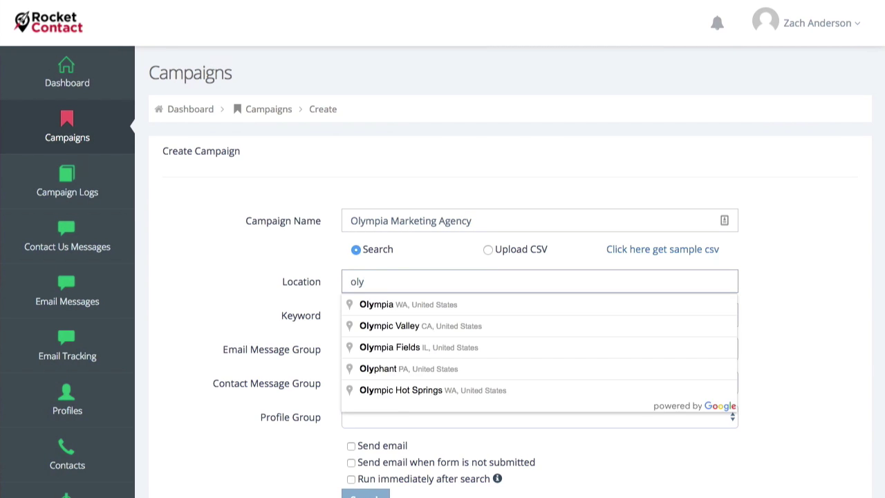
click(498, 309)
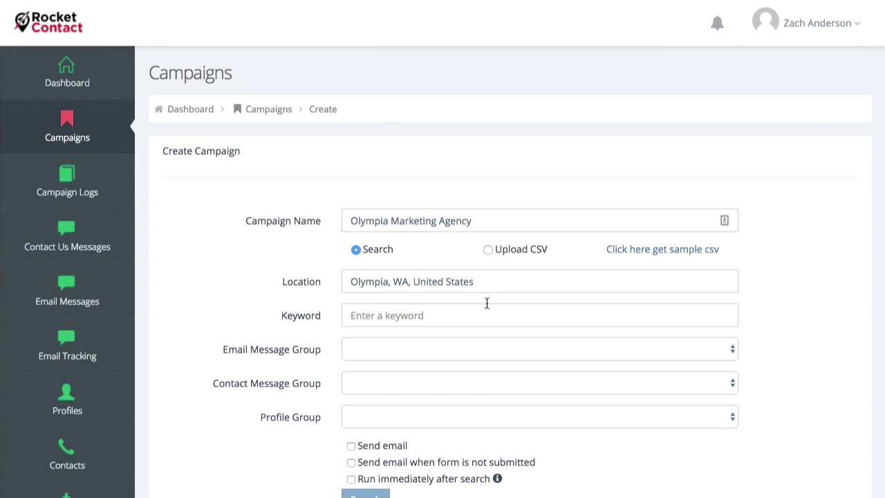
scroll(449, 314, down, 1)
click(449, 315)
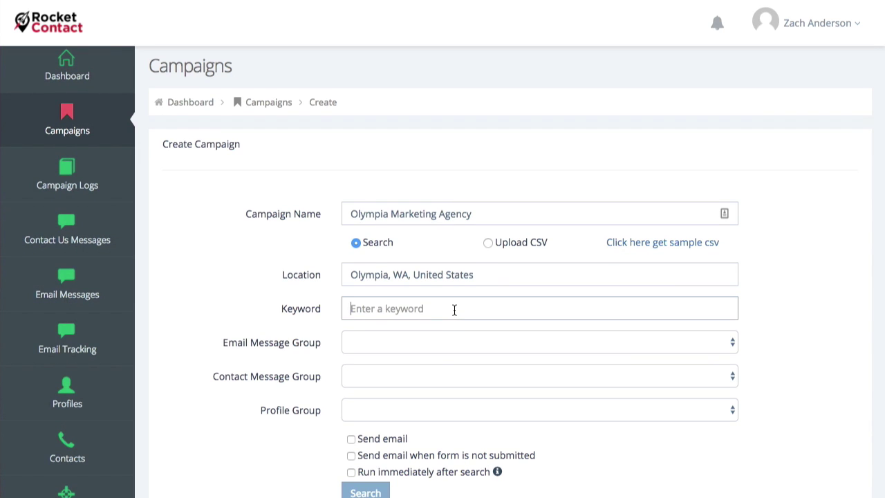
text(Market)
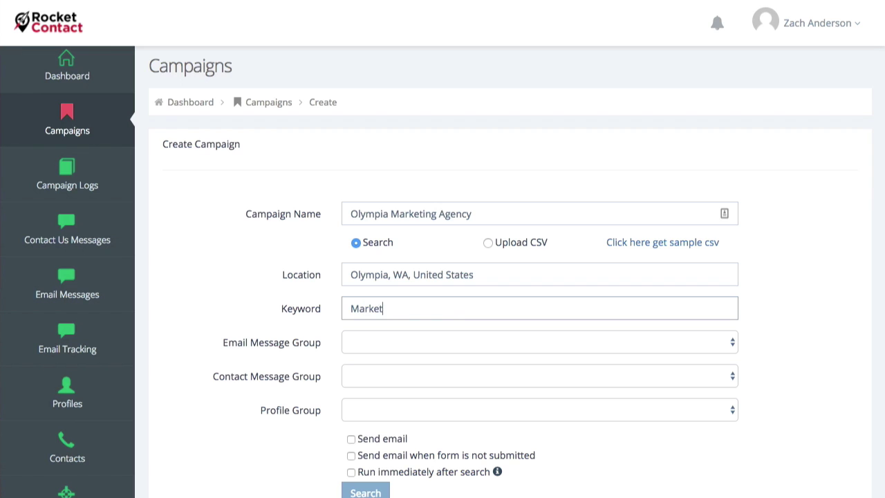
text(ing Agency)
- Assign the Reputation Loop Demo email group, the RL Quick Question contact message group and the account owner's personal profile group to the campaign
scroll(486, 325, down, 1)
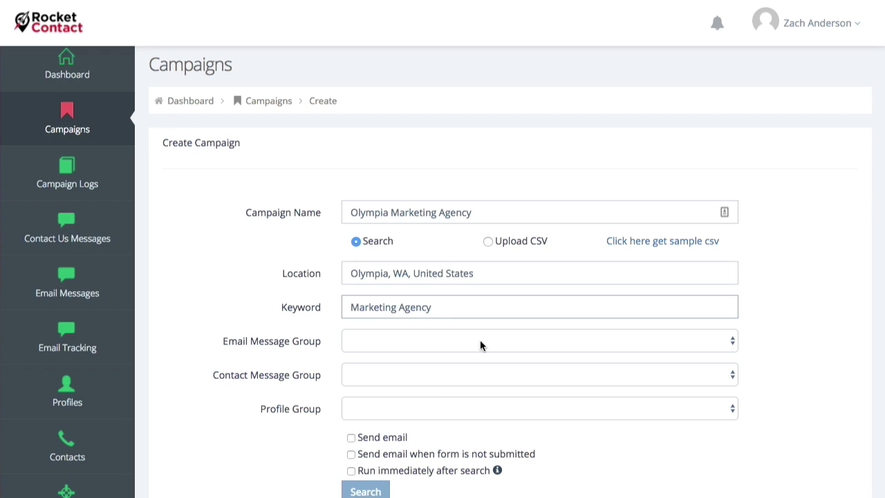
click(480, 341)
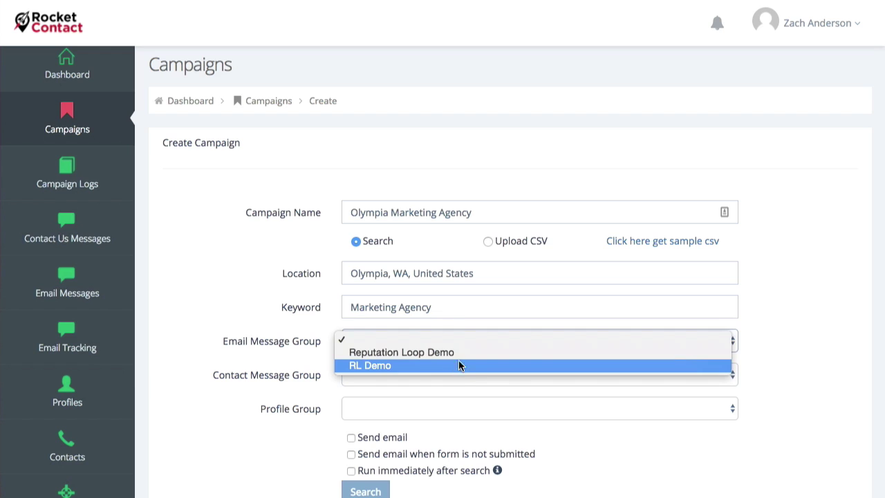
click(460, 352)
click(439, 377)
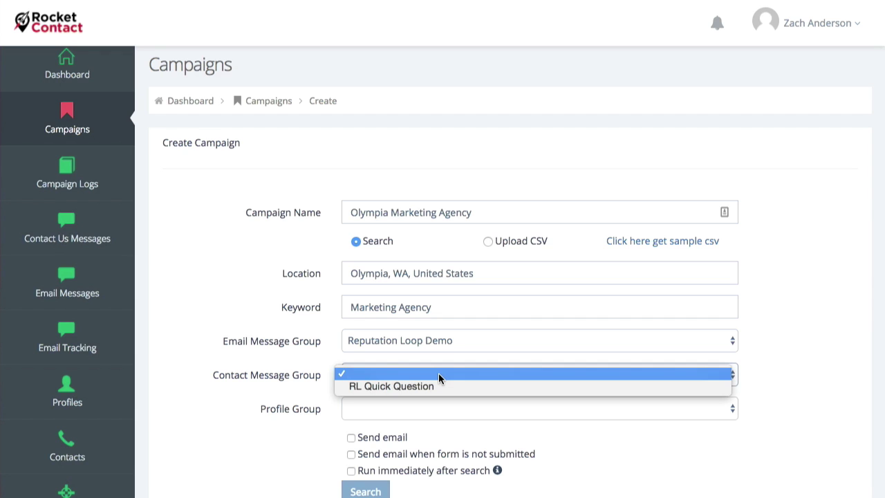
click(432, 387)
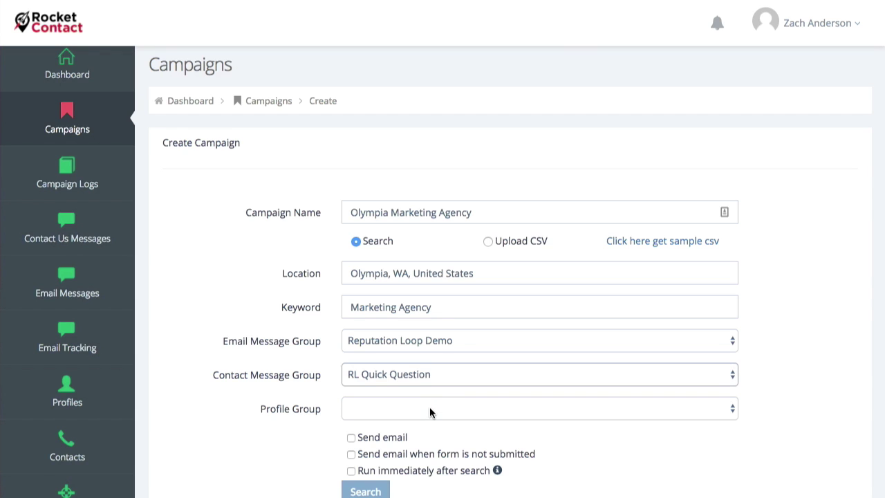
click(429, 412)
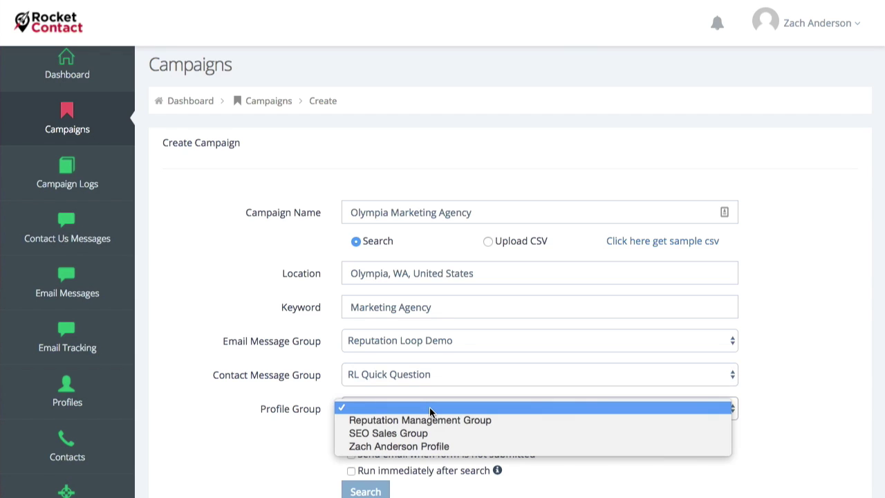
click(417, 449)
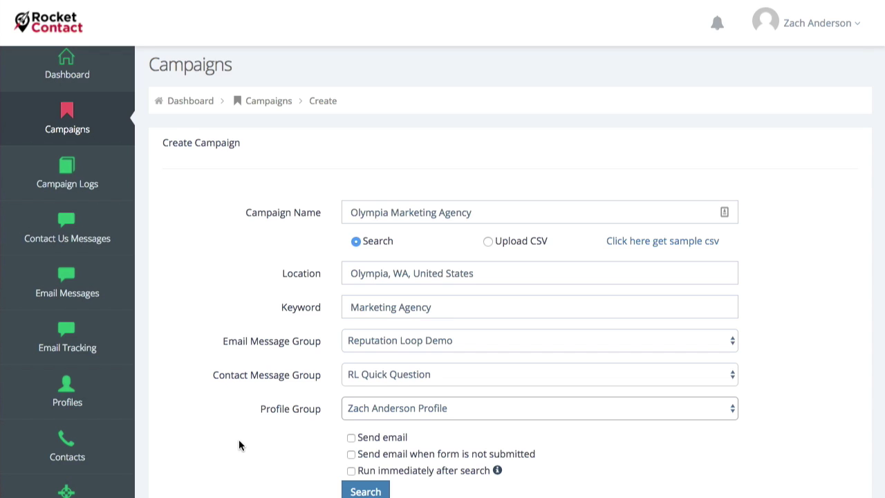
- Enable Send email for the campaign and run the business search
click(345, 438)
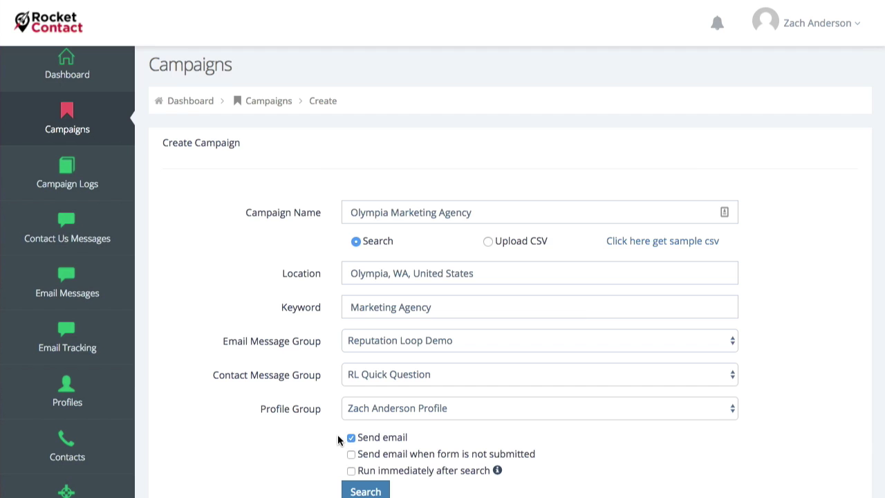
scroll(335, 435, down, 2)
click(363, 431)
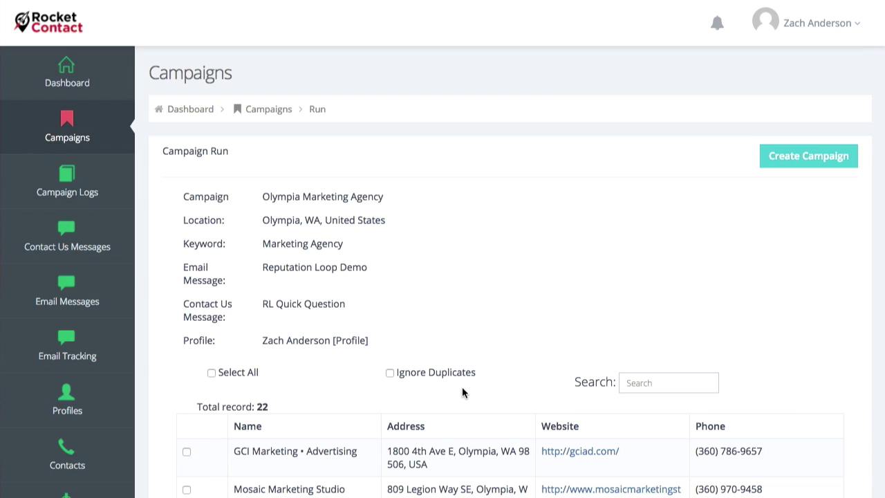
- Select all businesses found for the Olympia Marketing Agency campaign, process them and dismiss the notification
scroll(462, 392, down, 2)
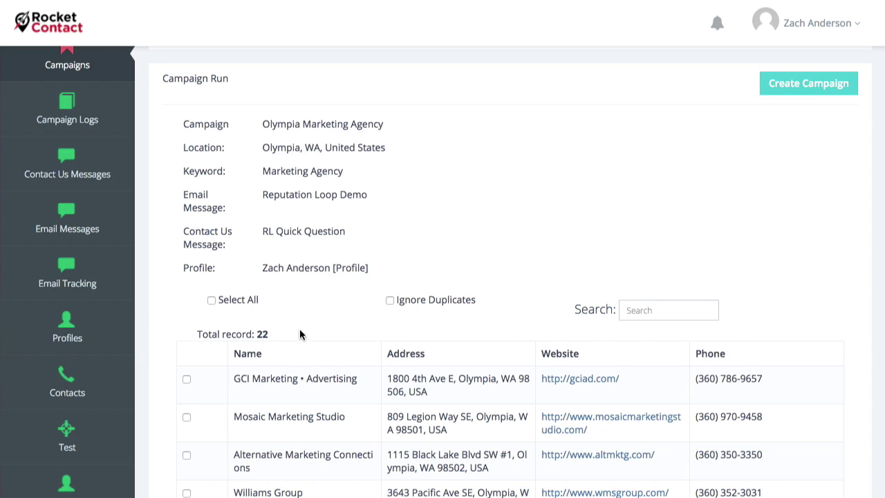
click(212, 300)
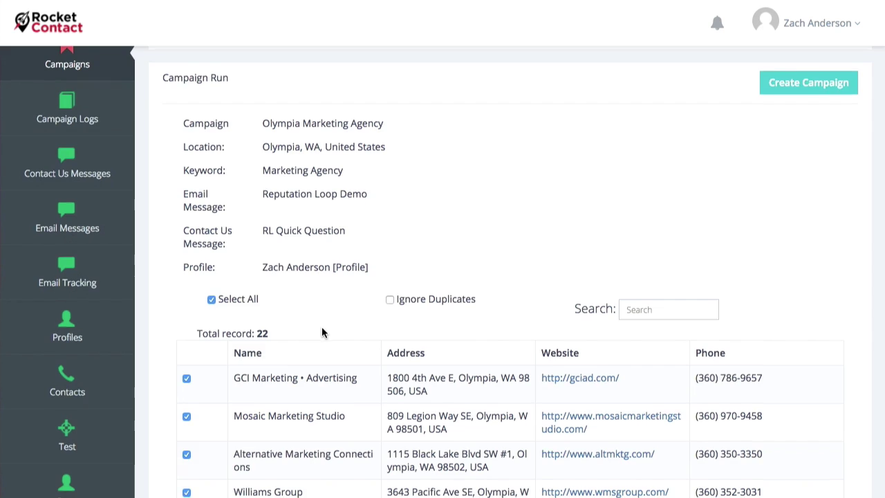
scroll(321, 331, down, 6)
scroll(322, 333, down, 5)
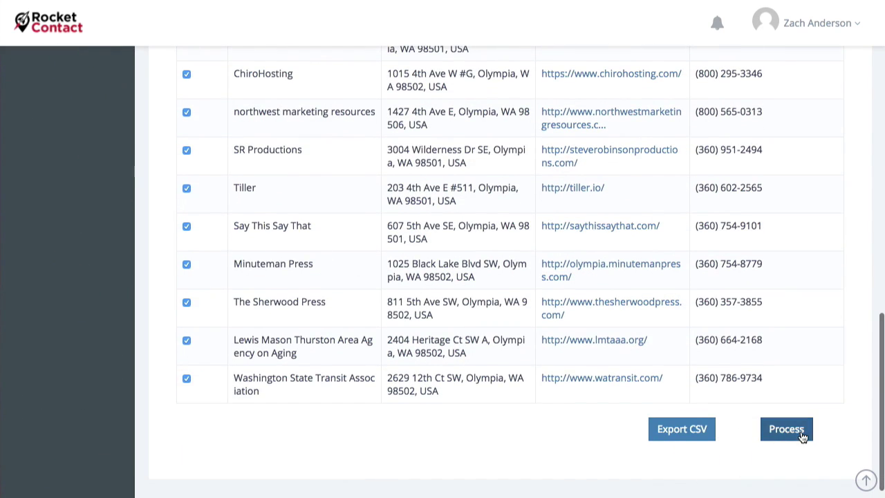
click(802, 434)
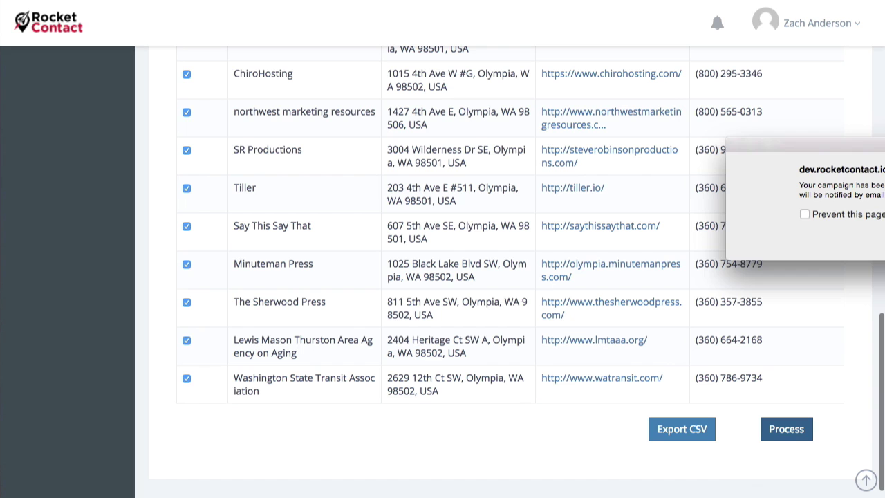
click(723, 235)
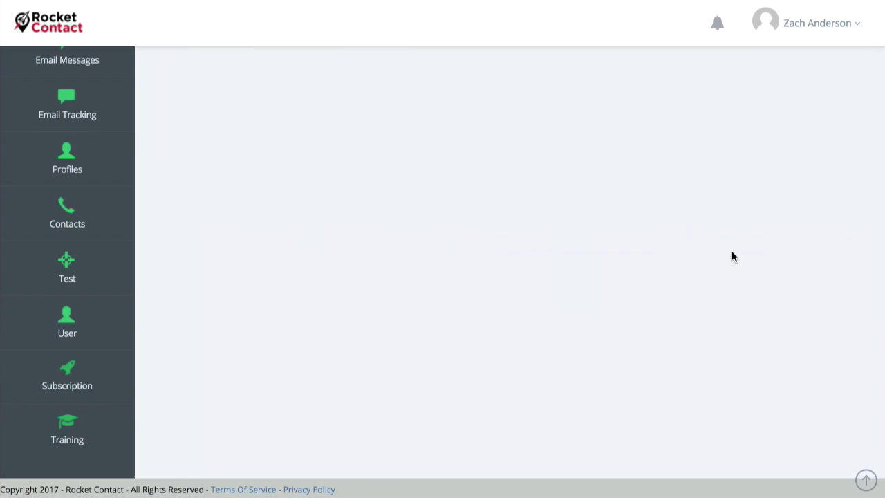
- Open the Olympia Marketing Agency campaign from the campaigns list and examine its success rate
scroll(498, 304, up, 4)
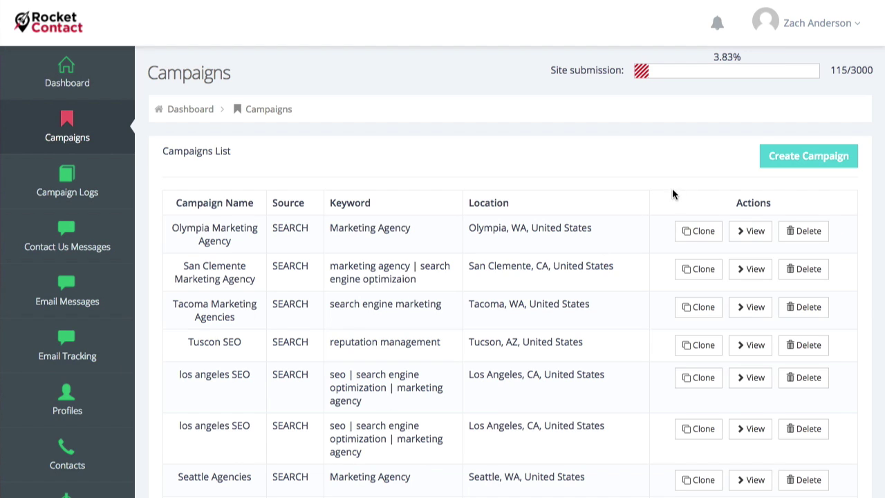
click(749, 230)
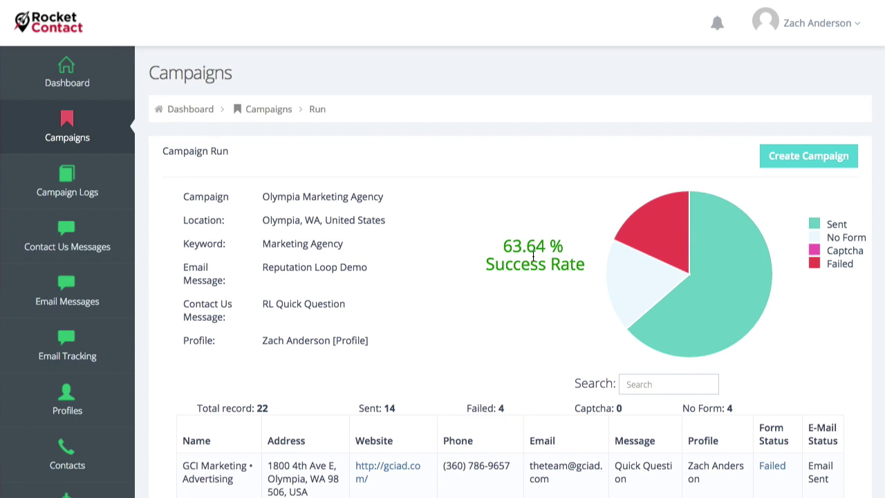
drag(501, 247, 546, 247)
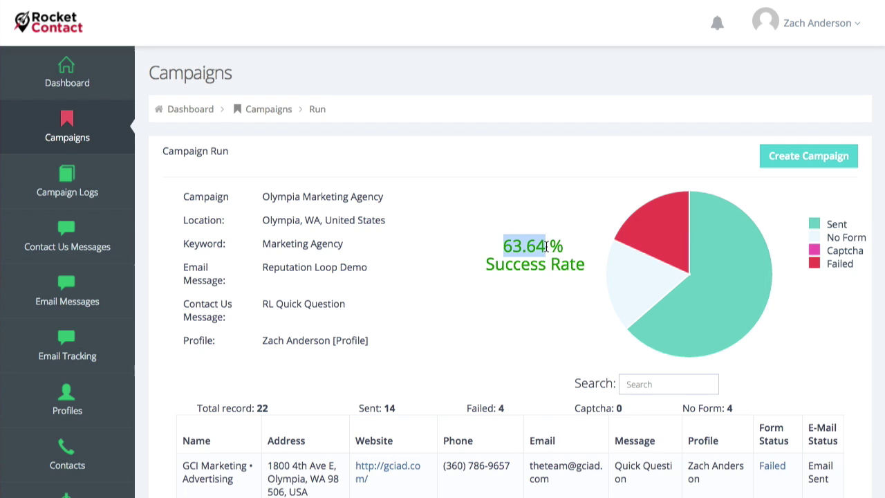
click(536, 319)
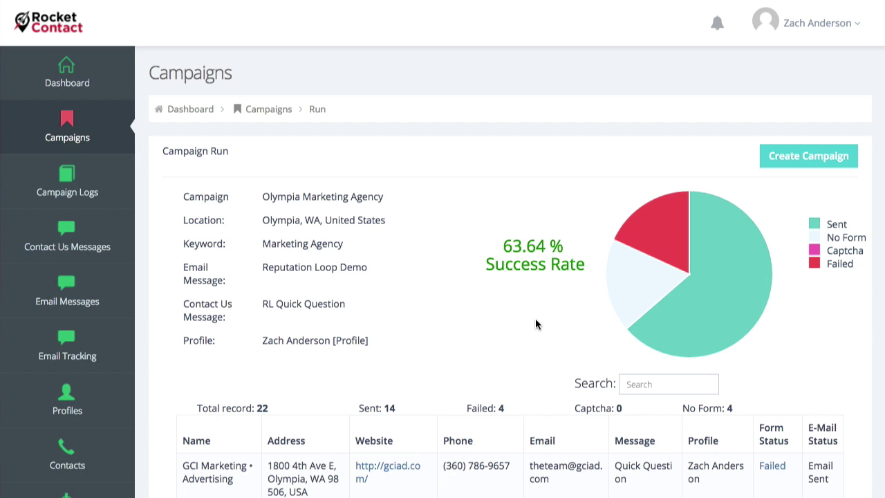
- Review the form status and e-mail status of each business in the campaign results, and return to the summary chart
scroll(535, 323, down, 2)
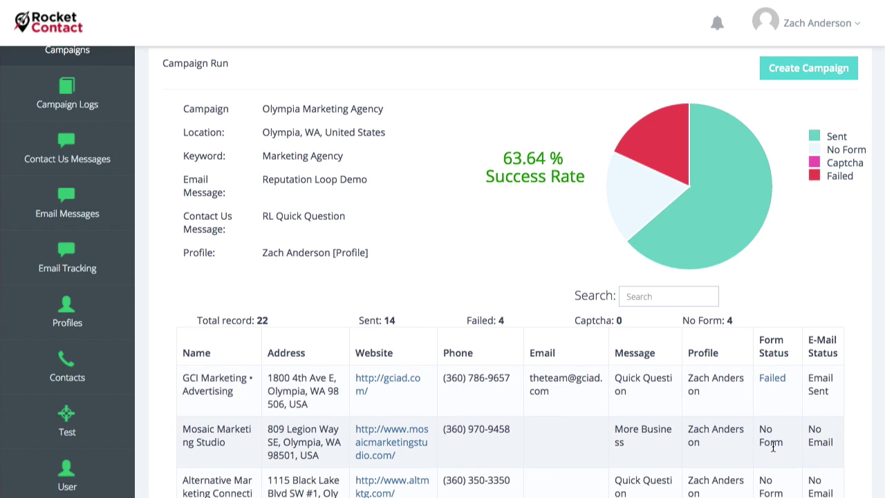
scroll(774, 446, down, 3)
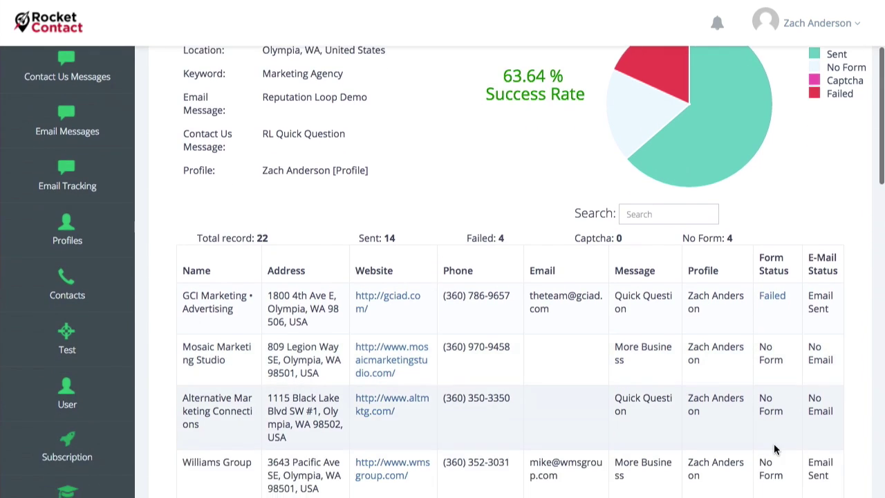
scroll(773, 445, down, 1)
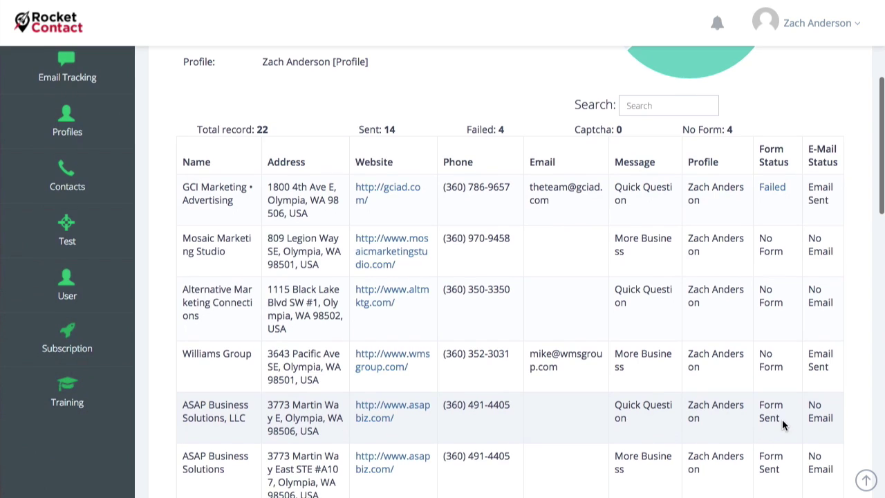
drag(781, 417, 754, 406)
click(785, 452)
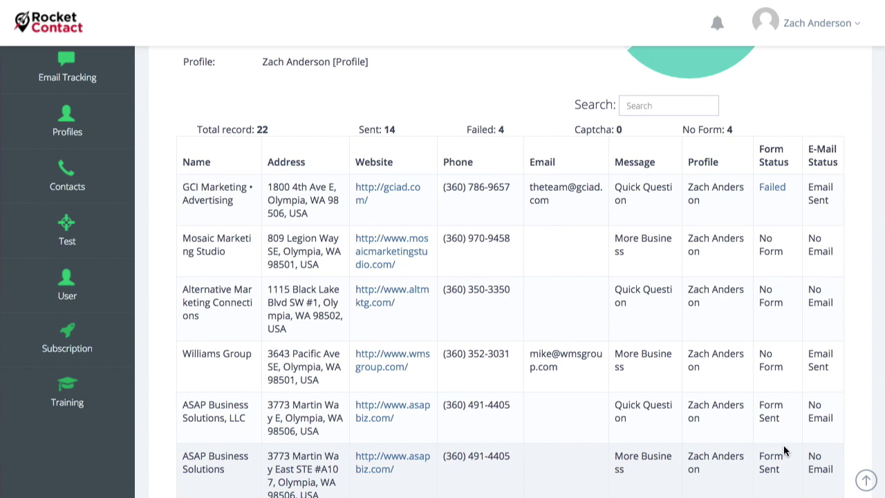
scroll(783, 450, down, 1)
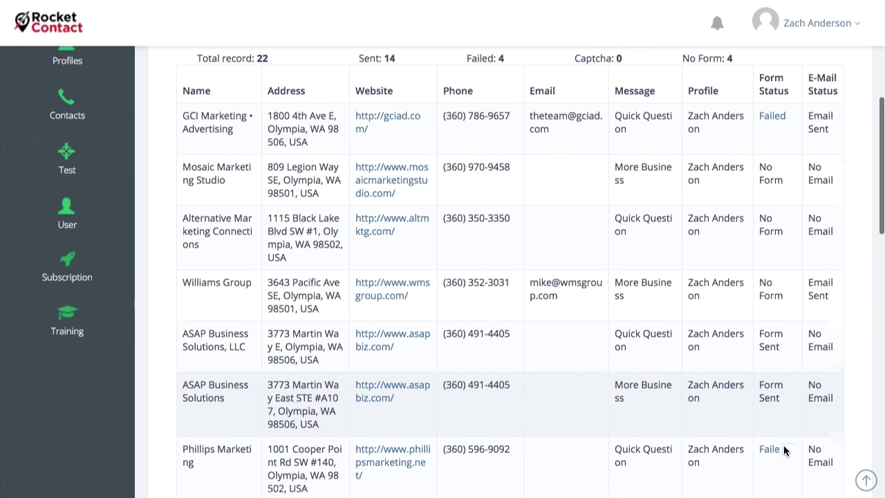
scroll(783, 450, down, 1)
scroll(783, 450, down, 2)
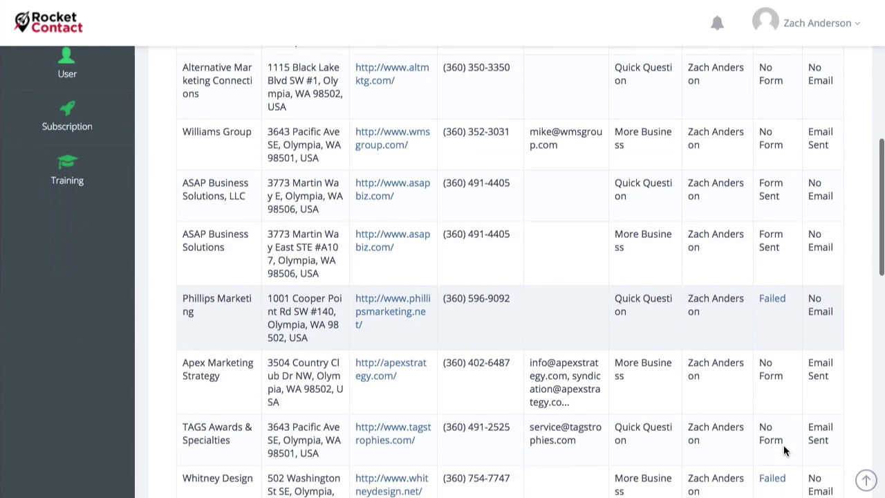
scroll(783, 450, down, 1)
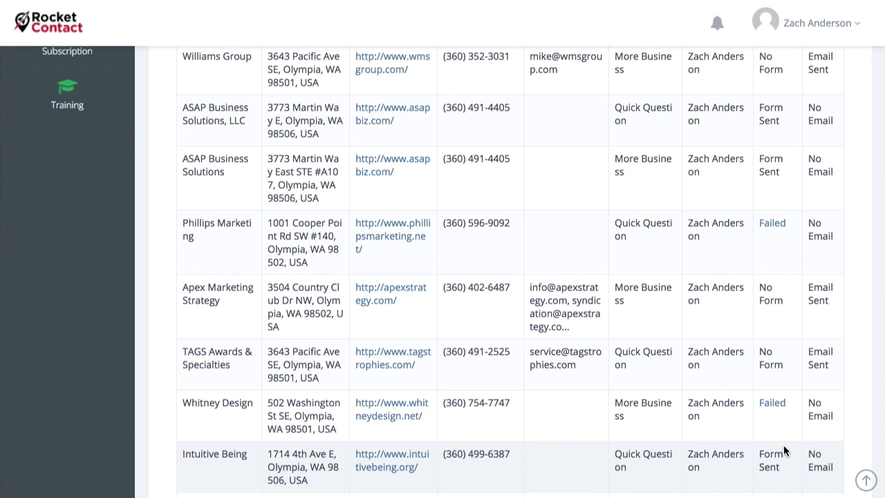
scroll(784, 446, down, 2)
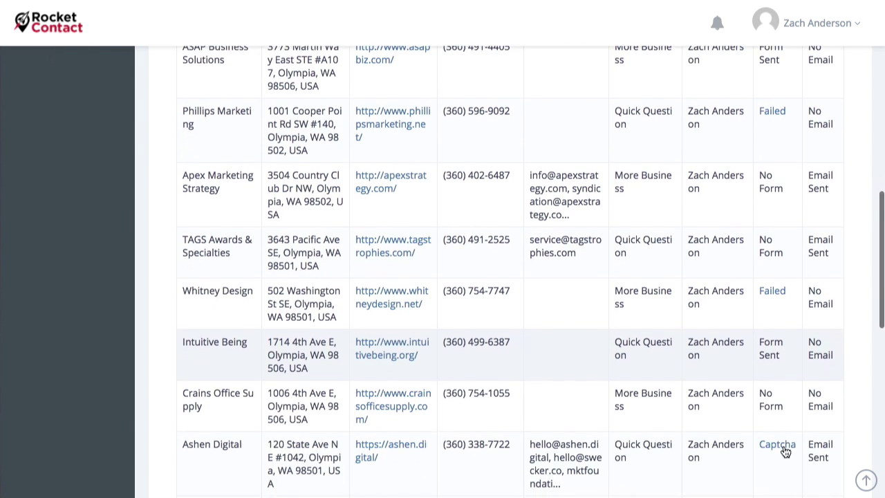
scroll(785, 451, down, 2)
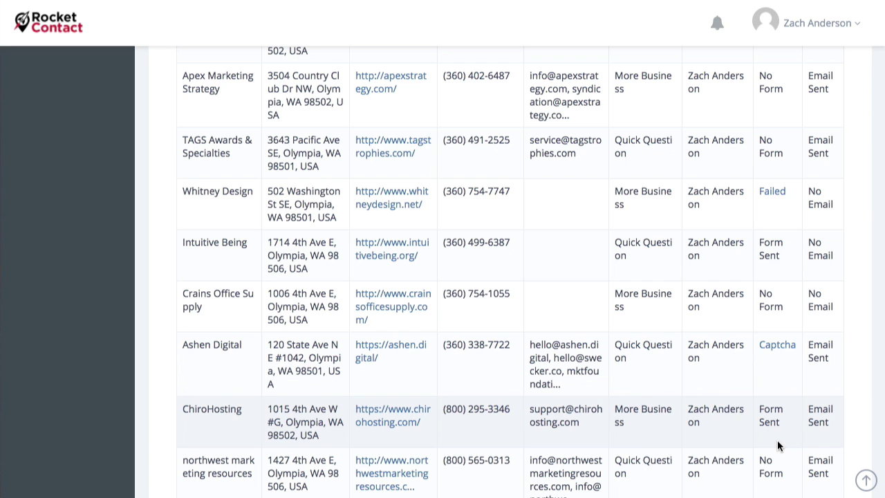
scroll(571, 354, up, 10)
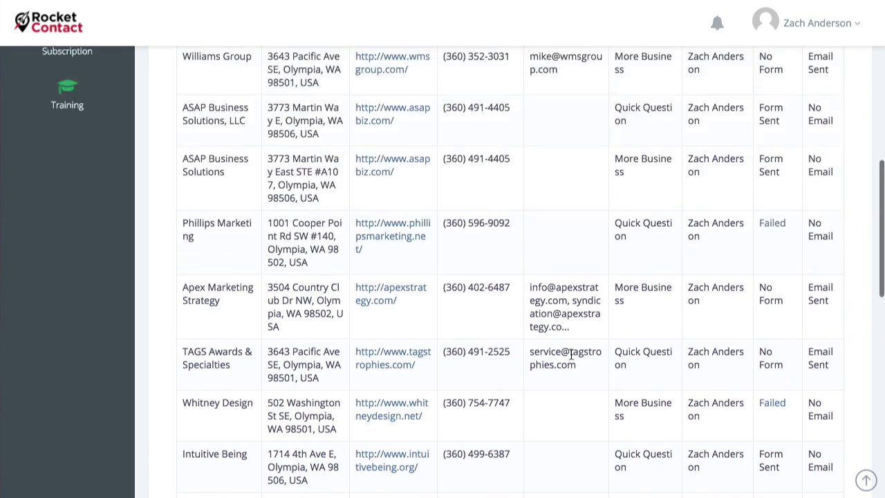
scroll(571, 354, up, 3)
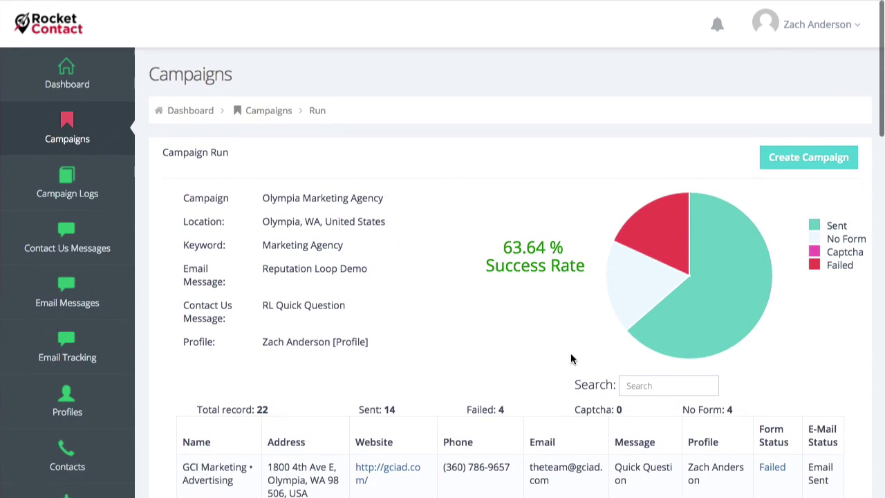